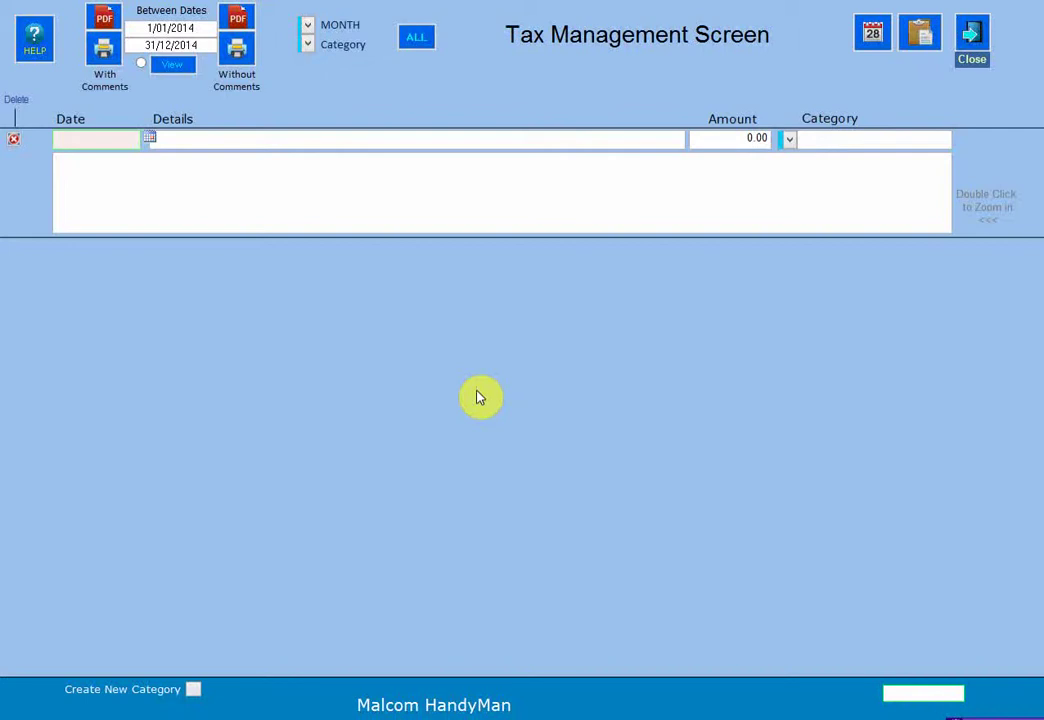
Step: View the Personal Notes screen, then return to the Tax Management screen
click(970, 22)
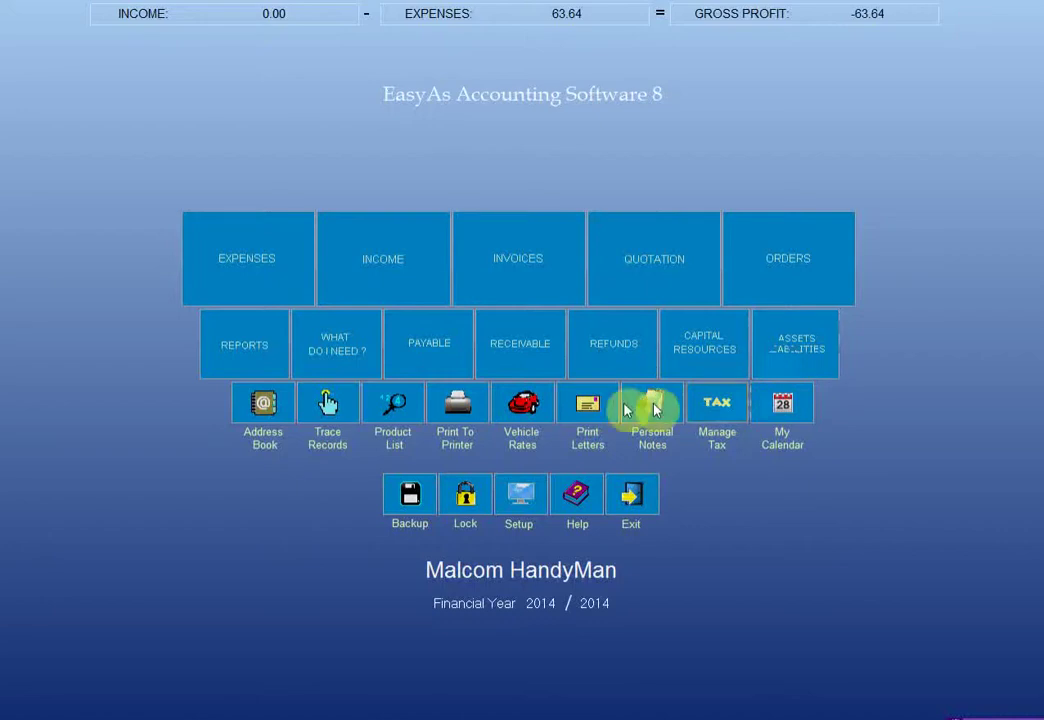
click(658, 412)
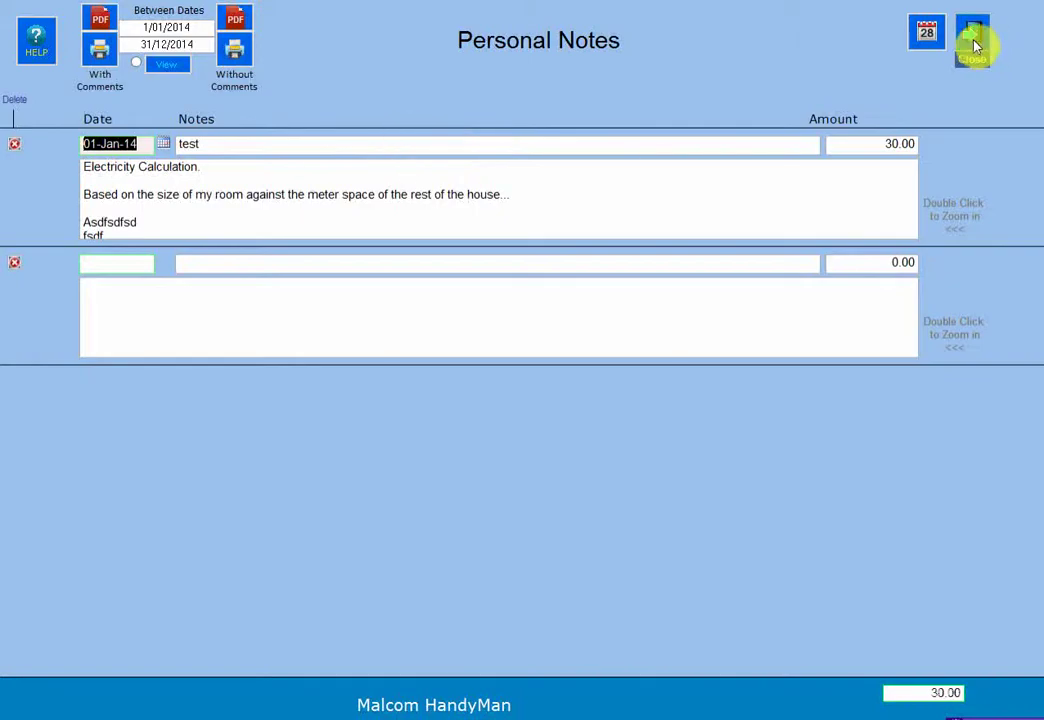
click(974, 42)
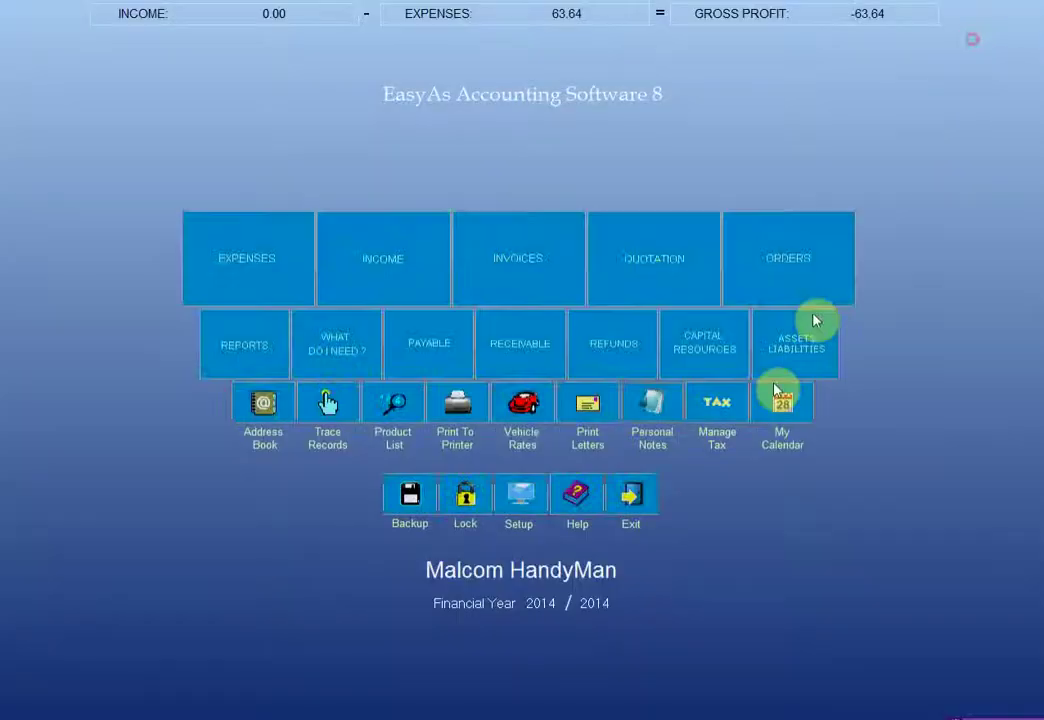
click(712, 402)
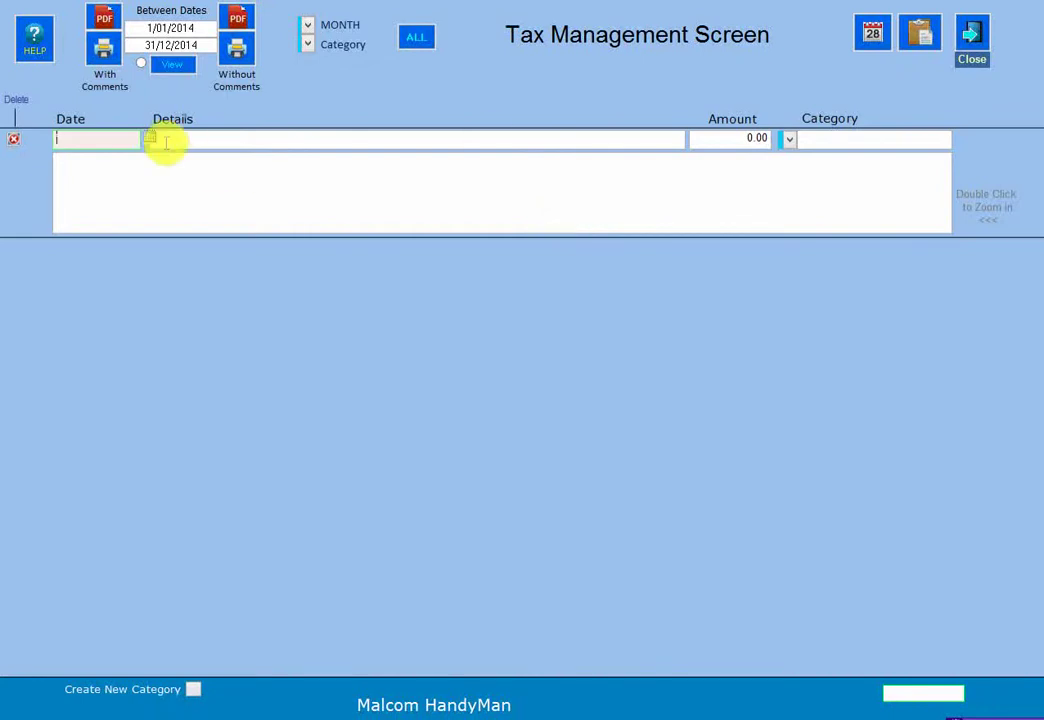
Step: Set the date of the first tax entry to 12-Apr-14
click(72, 140)
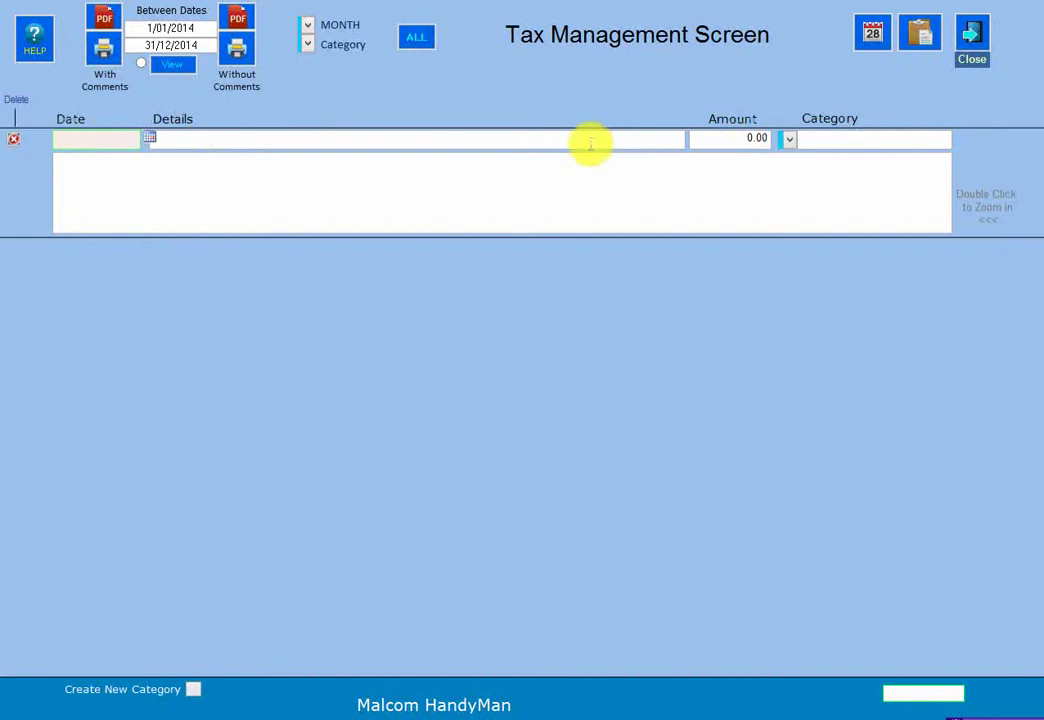
click(149, 138)
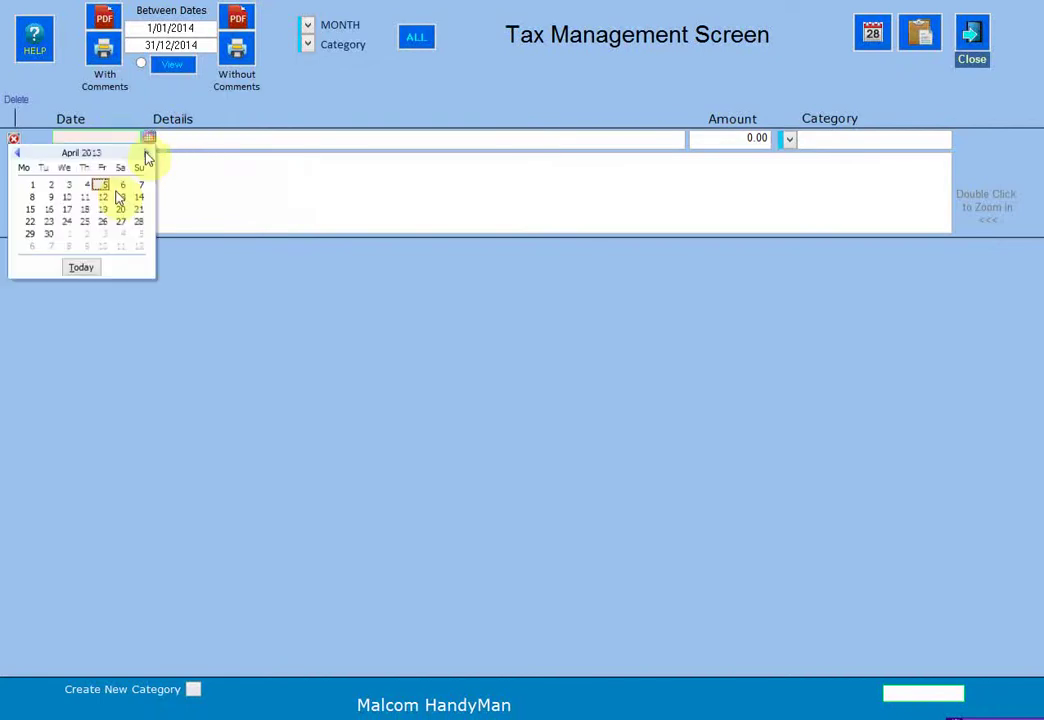
click(102, 197)
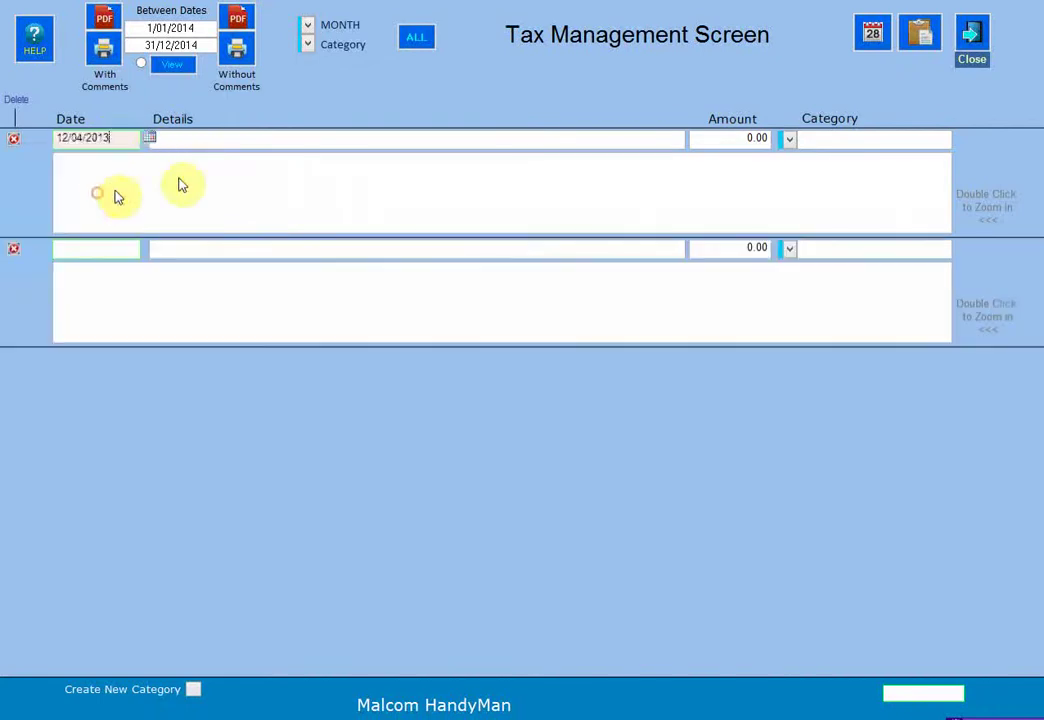
click(218, 146)
click(527, 408)
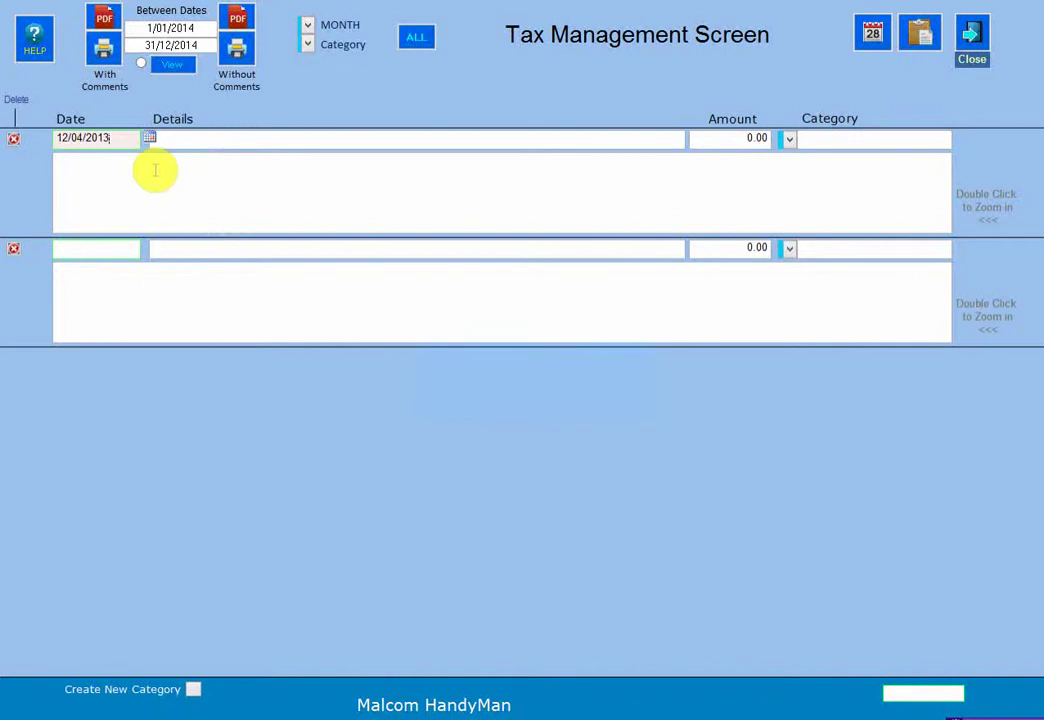
key(BackSpace)
text(4)
key(Tab)
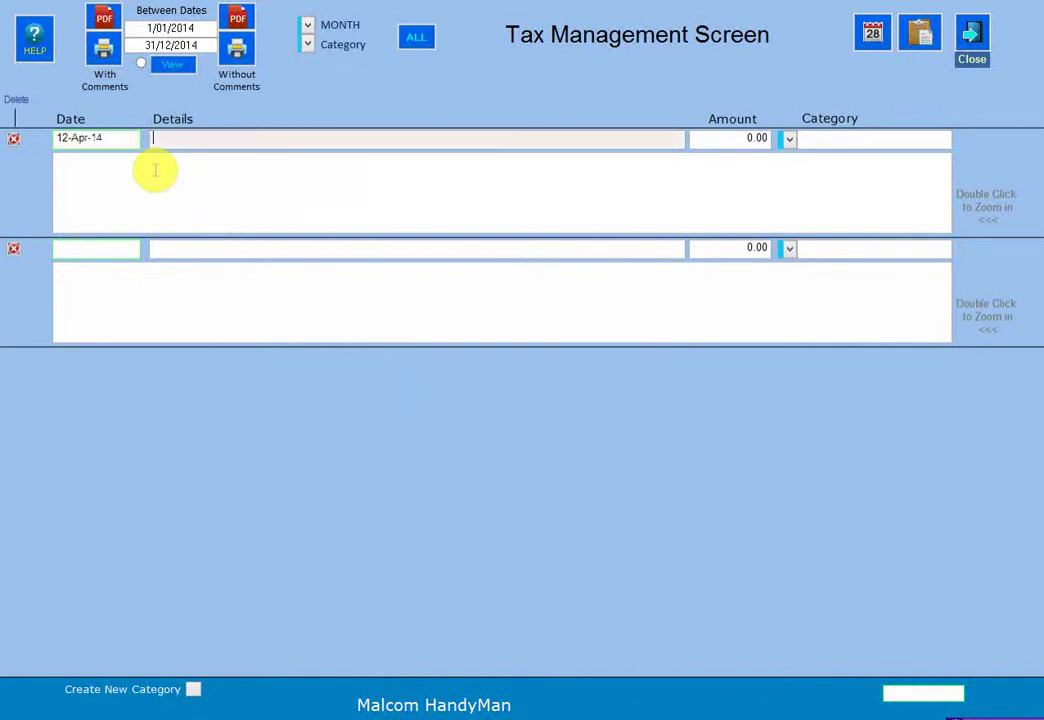
Step: Enter "sent sales tax" as the details of the 12-Apr-14 entry and check its available categories
text(se)
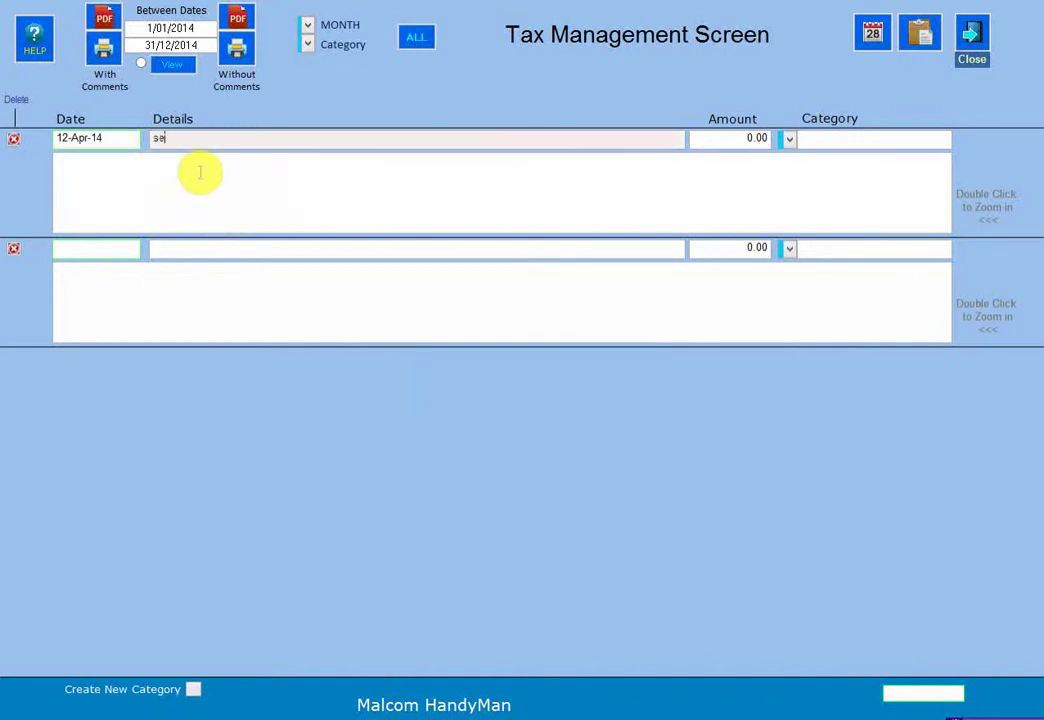
text(pt sales tax)
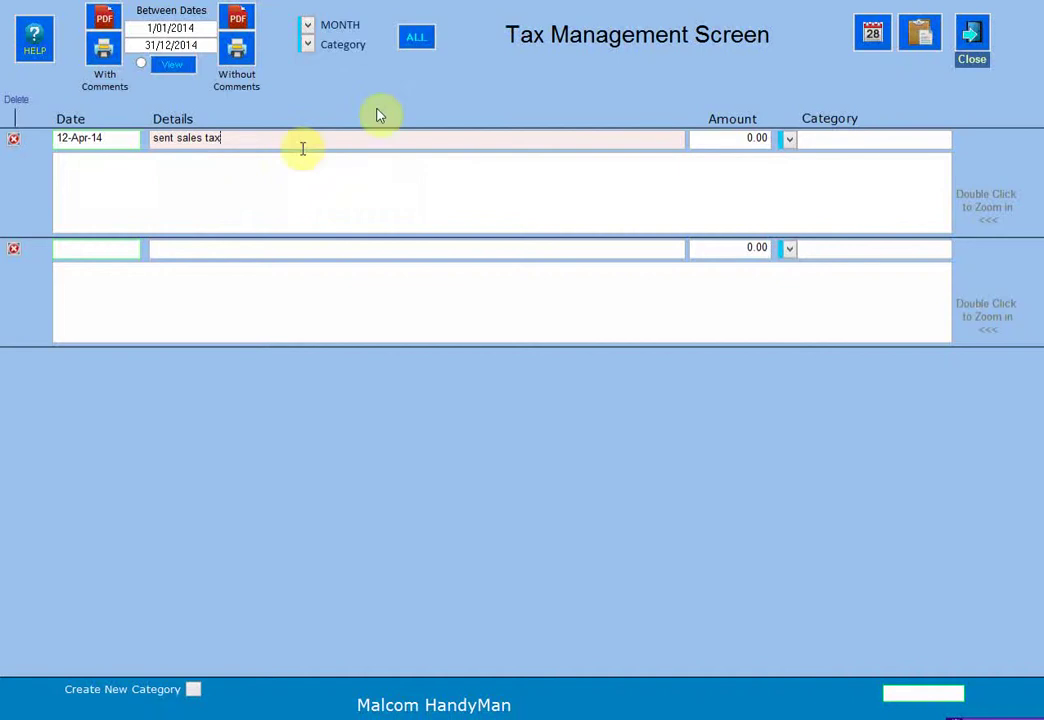
click(789, 146)
click(787, 148)
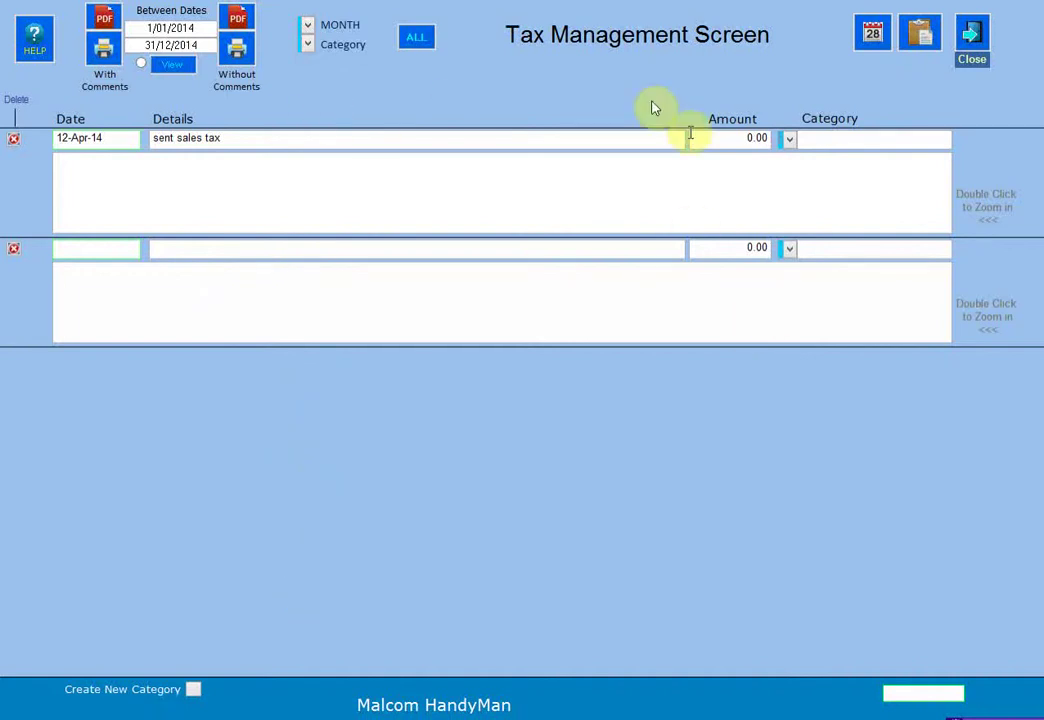
Step: Create a tax category named "sales tax" and assign it to the 12-Apr-14 entry
click(193, 689)
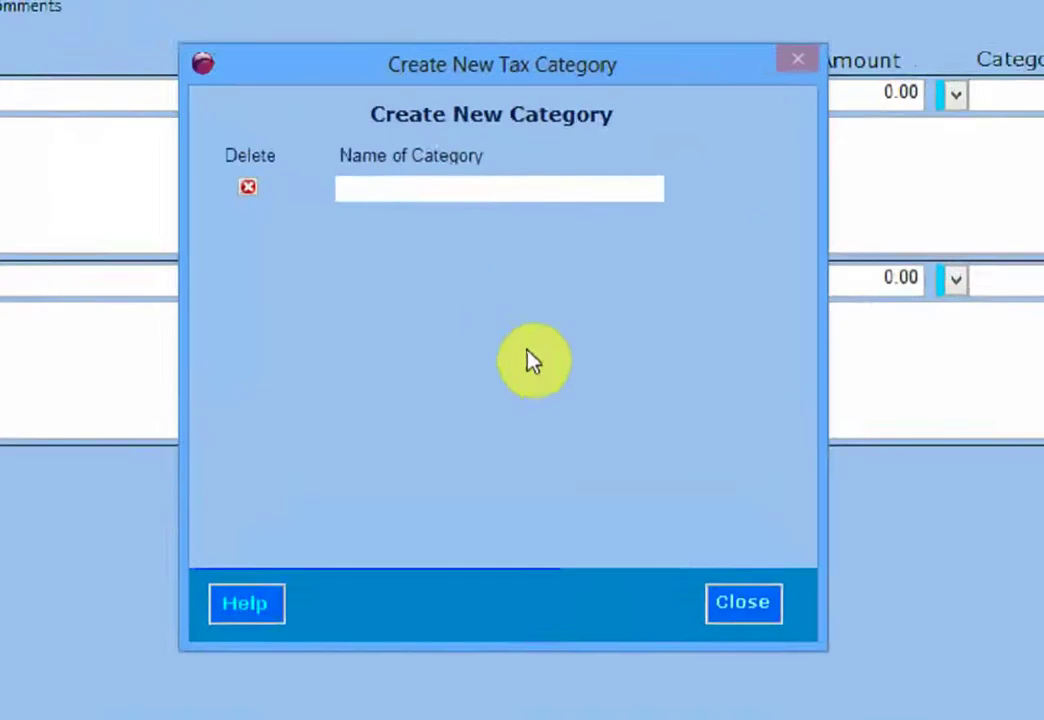
text(s)
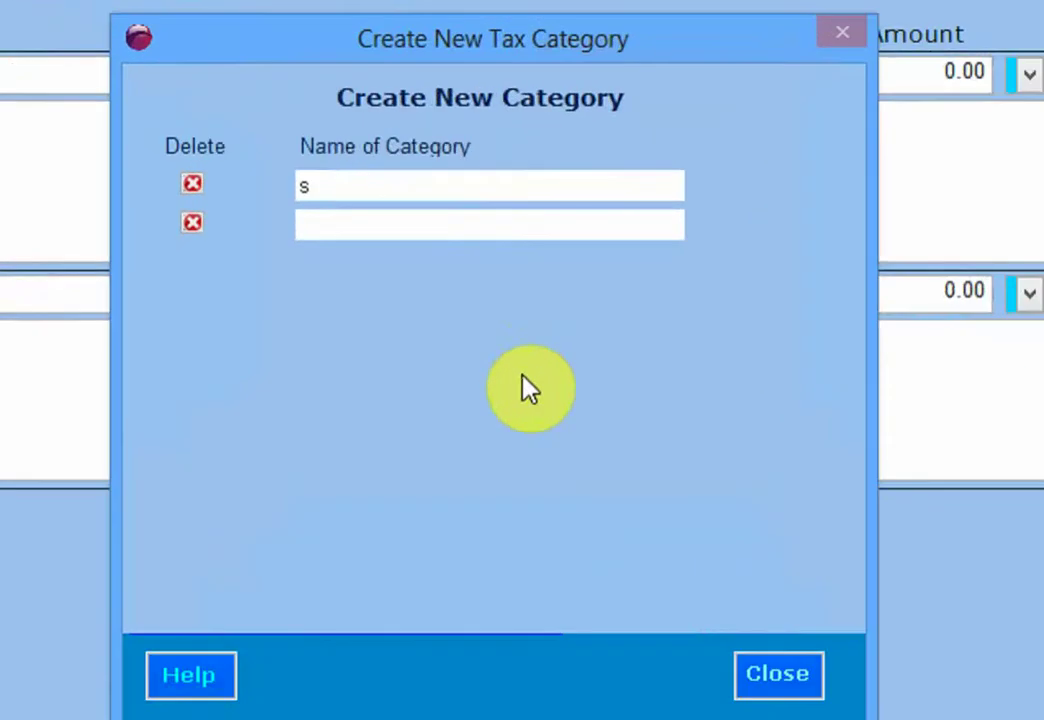
text(ales t)
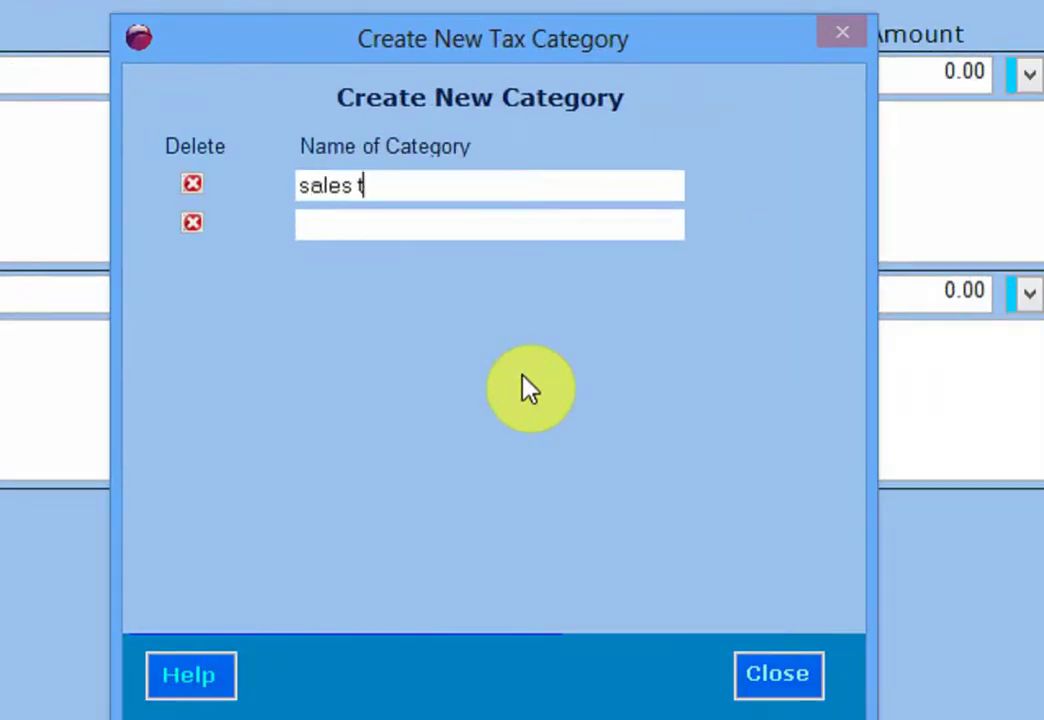
text(ax)
click(778, 674)
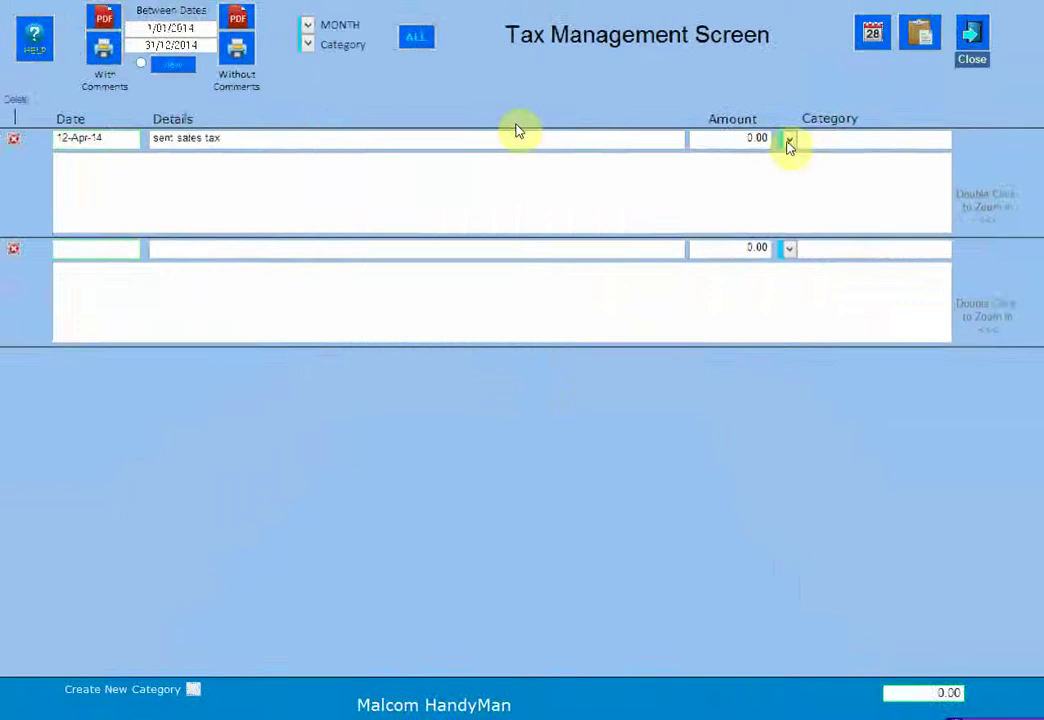
click(789, 142)
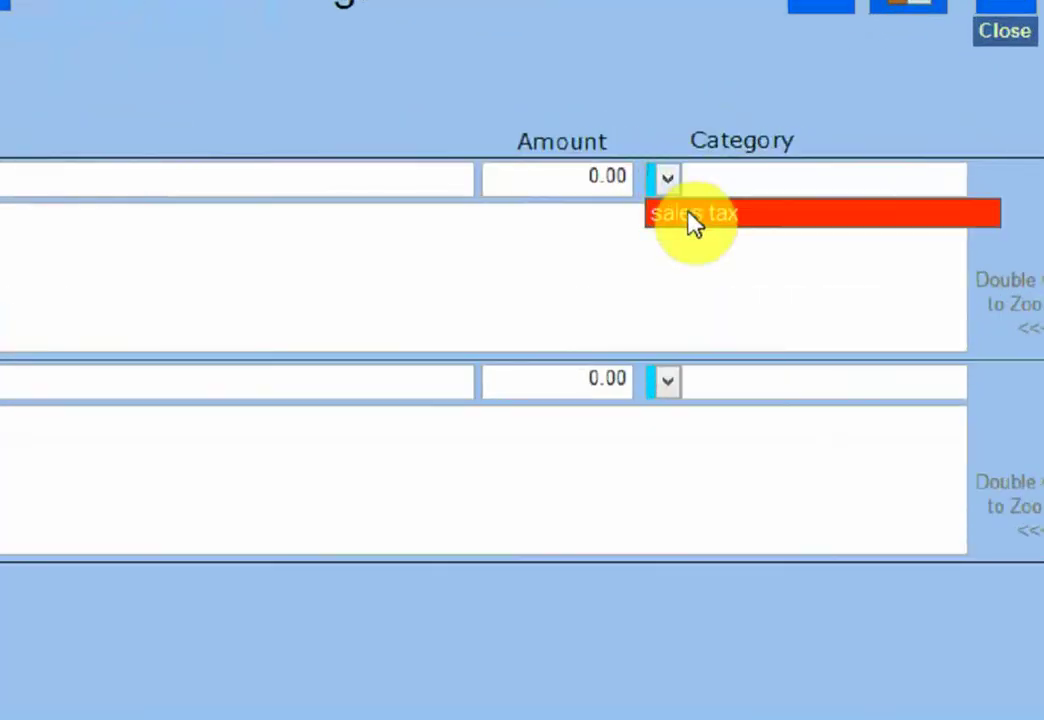
click(694, 216)
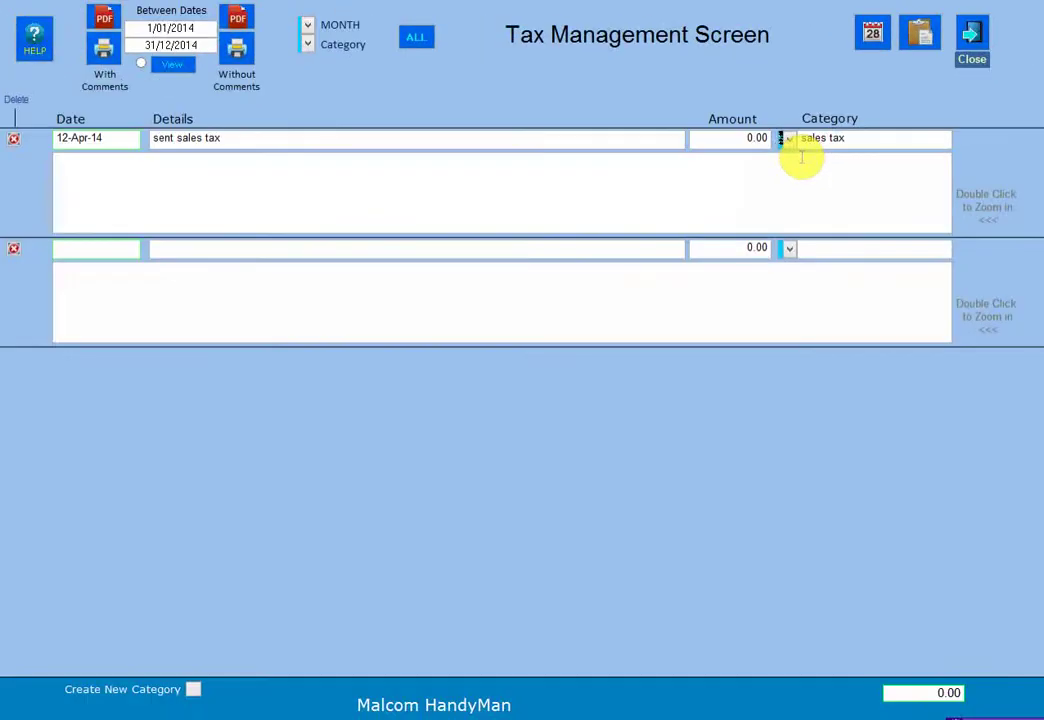
Step: Add a second tax entry dated 07-Apr-14 with the details "asfdsdf"
click(114, 249)
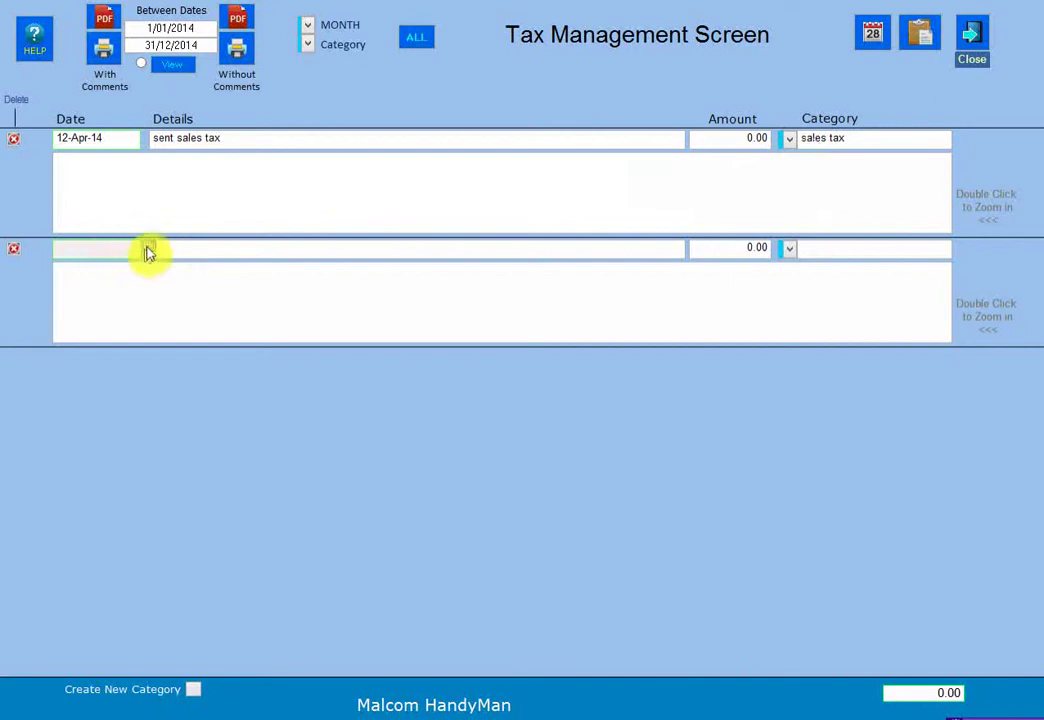
click(148, 250)
click(136, 296)
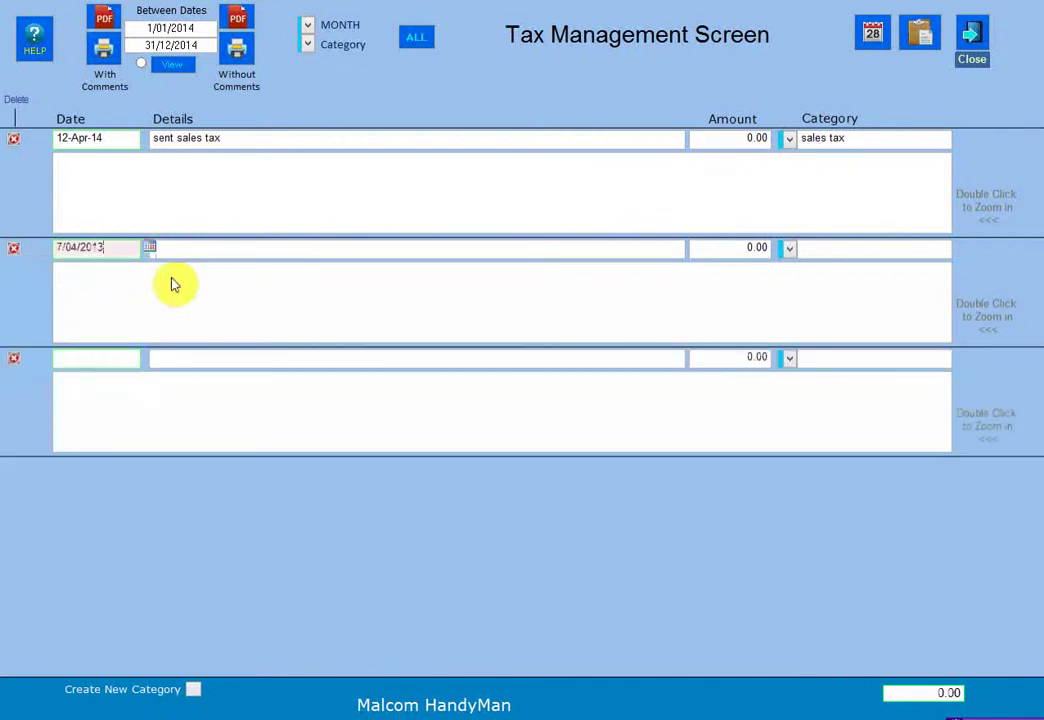
key(BackSpace)
text(4)
key(Tab)
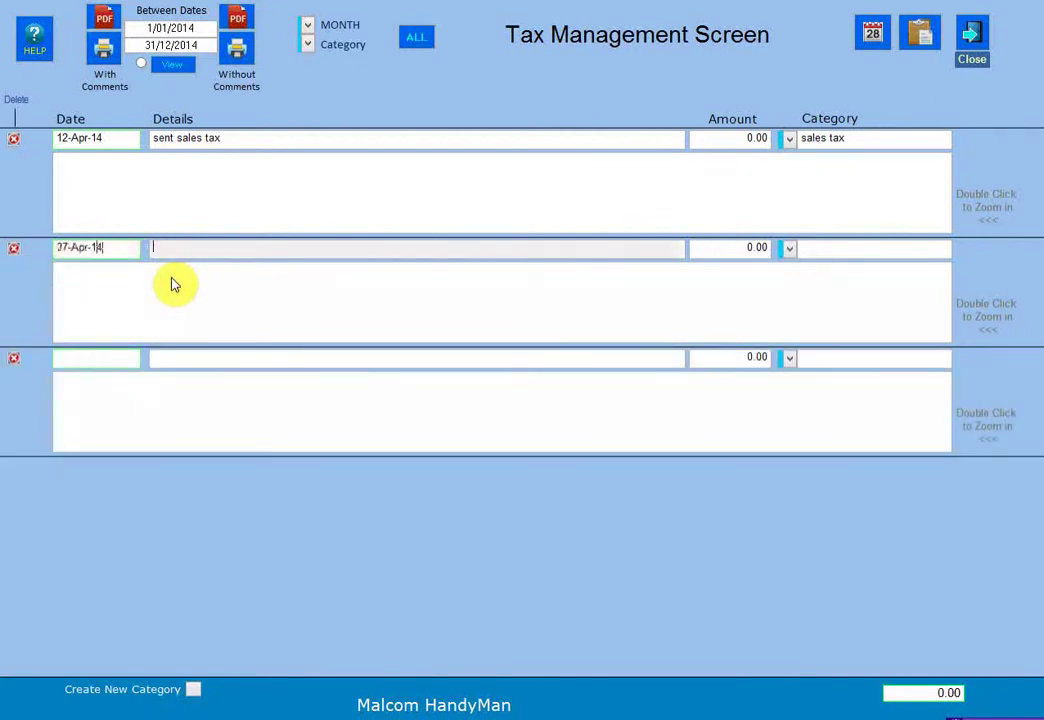
text(asfdsdf)
key(Tab)
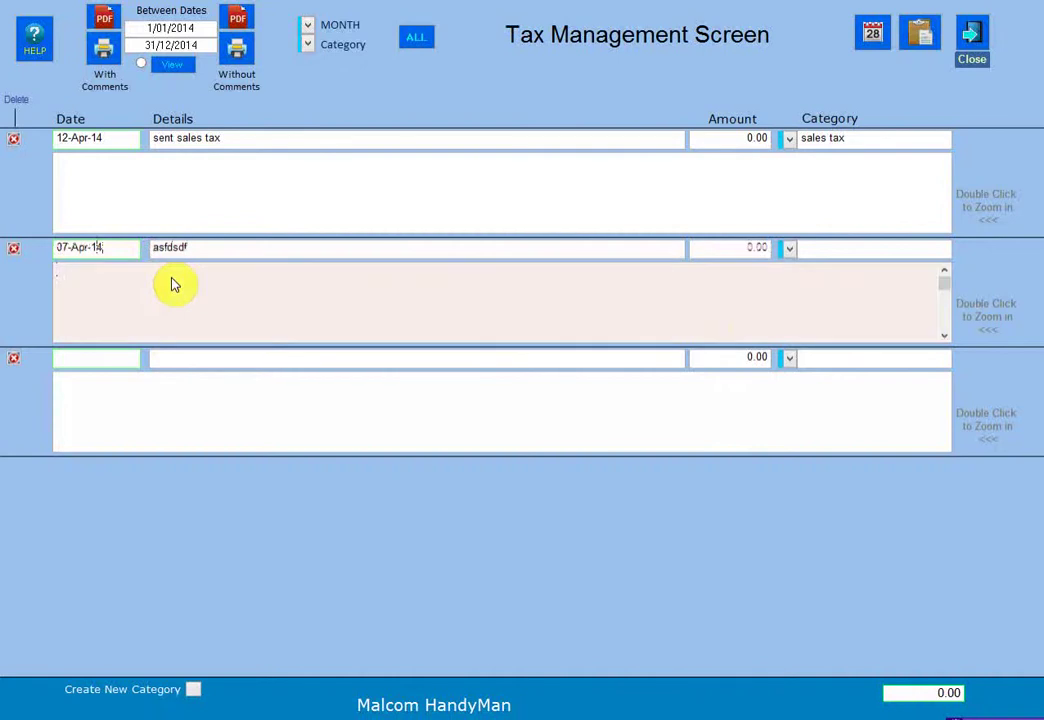
Step: Assign the sales tax category to the 07-Apr-14 entry and set its amount to 2000
click(791, 251)
click(815, 270)
click(800, 256)
click(799, 268)
click(755, 248)
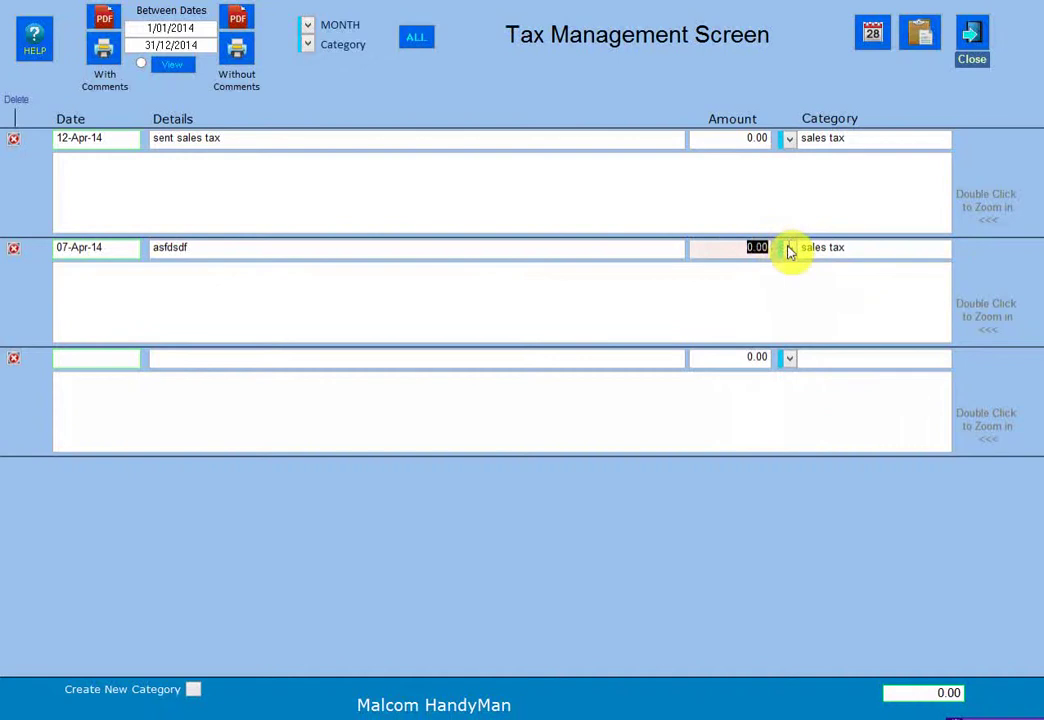
text(2000)
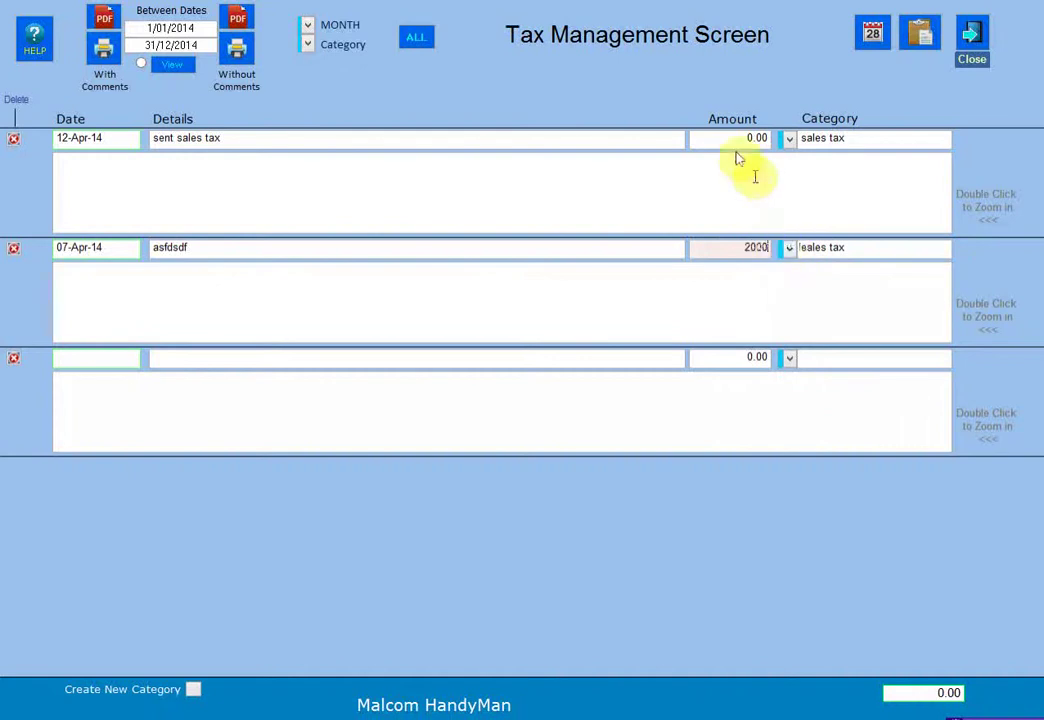
Step: Set the amount of the 12-Apr-14 "sent sales tax" entry to 200
click(735, 139)
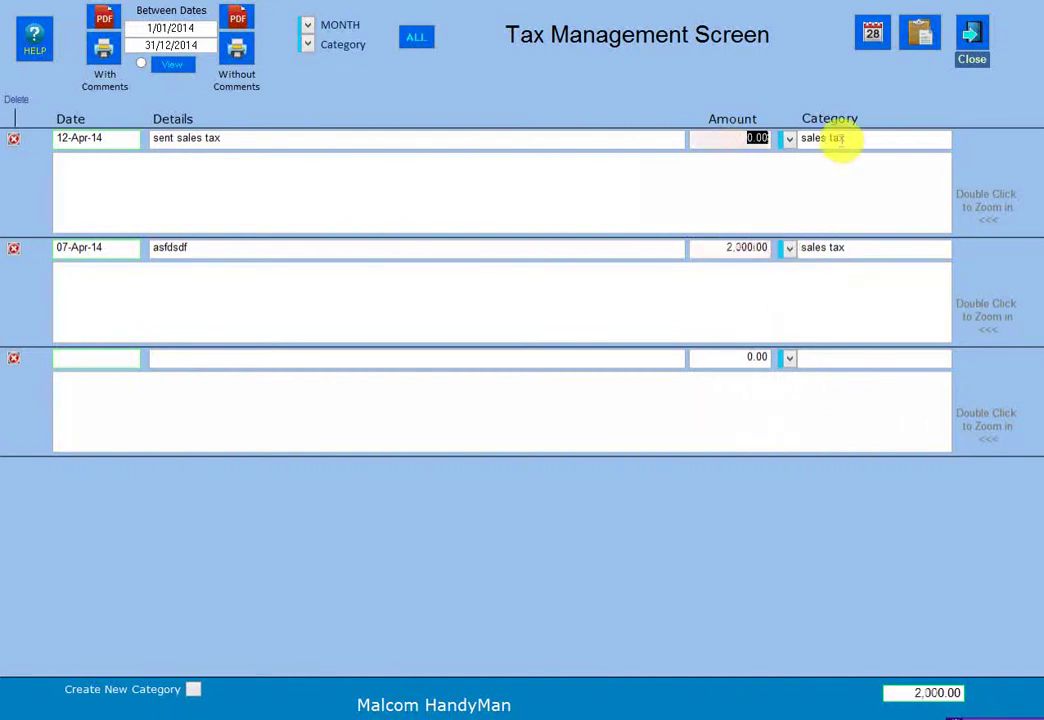
text(2000)
key(BackSpace)
click(903, 405)
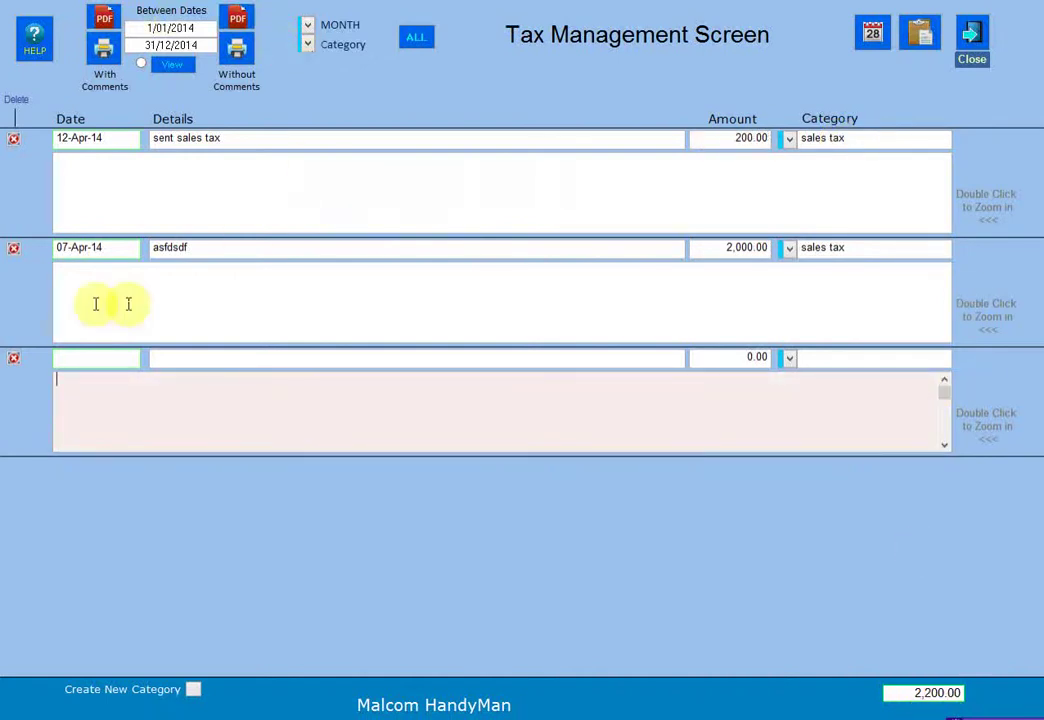
Step: Add a third tax entry dated 06-Apr-14 with the details "asfsfdsadfsdf" and an amount of 30
click(111, 359)
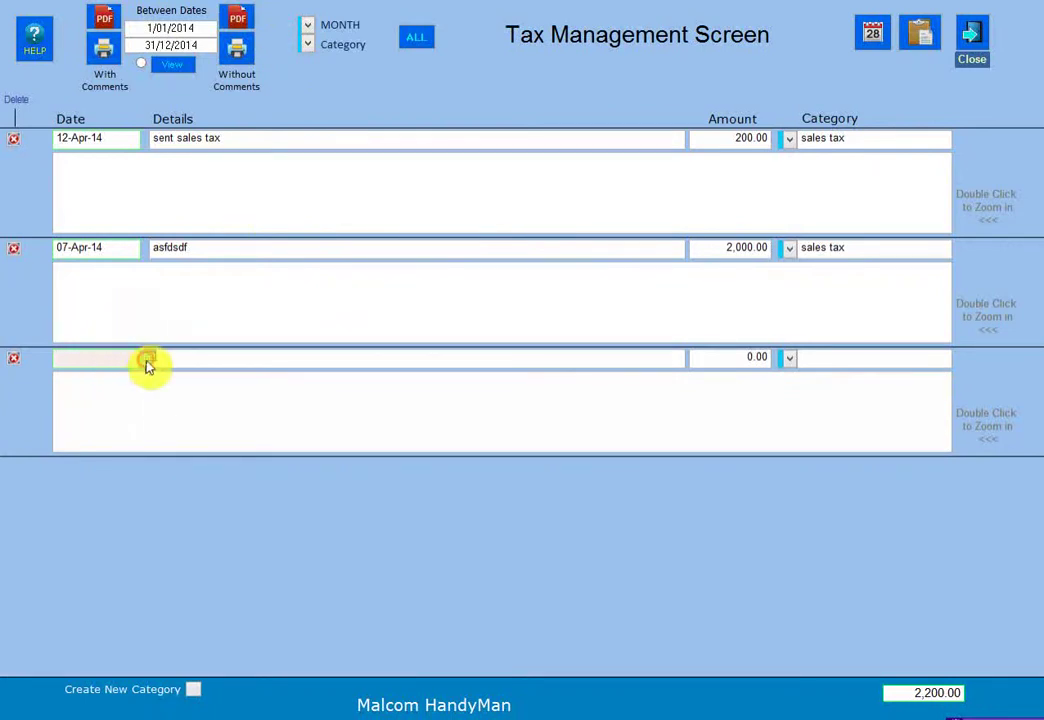
click(147, 357)
click(121, 404)
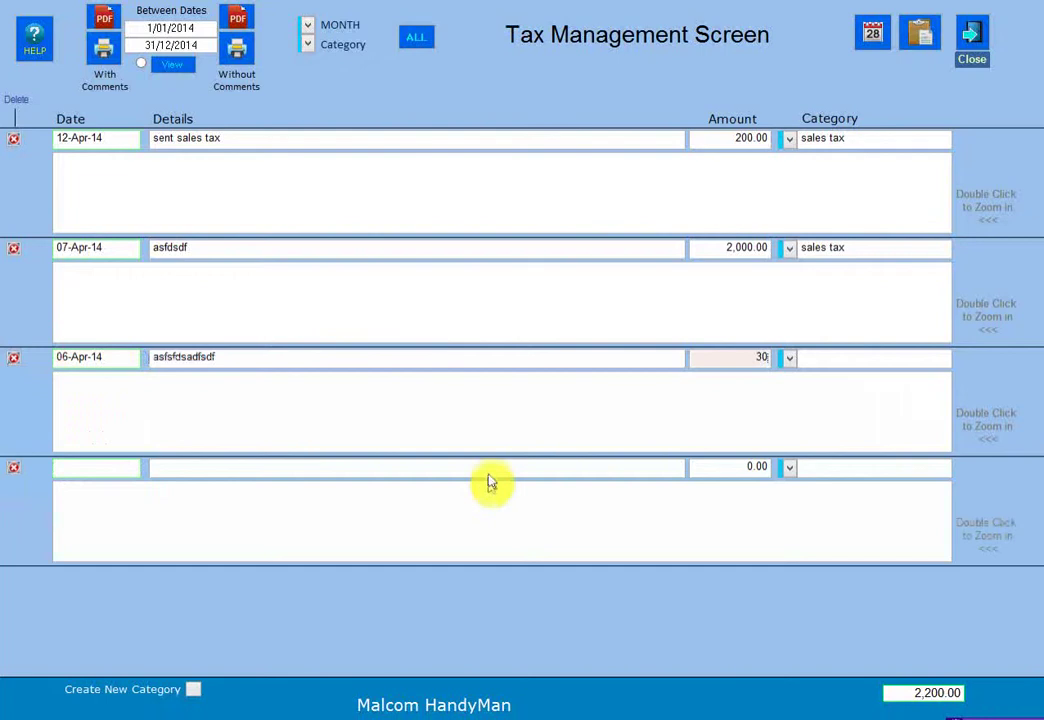
click(488, 473)
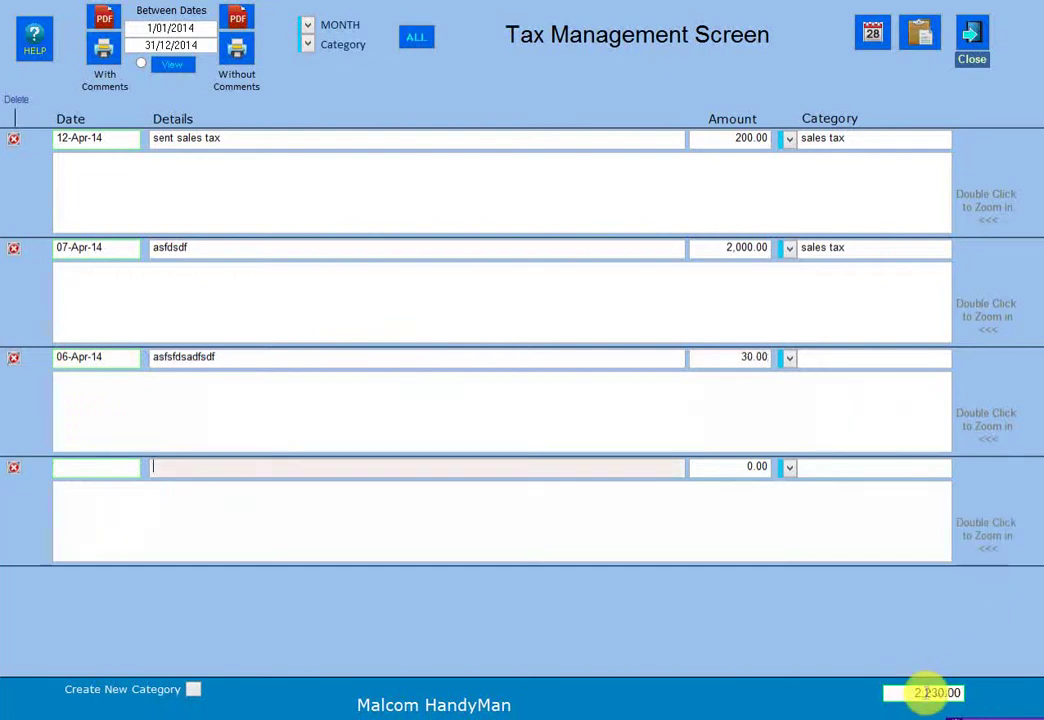
Step: Filter the tax entries by the sales tax category, then show all entries again
click(307, 46)
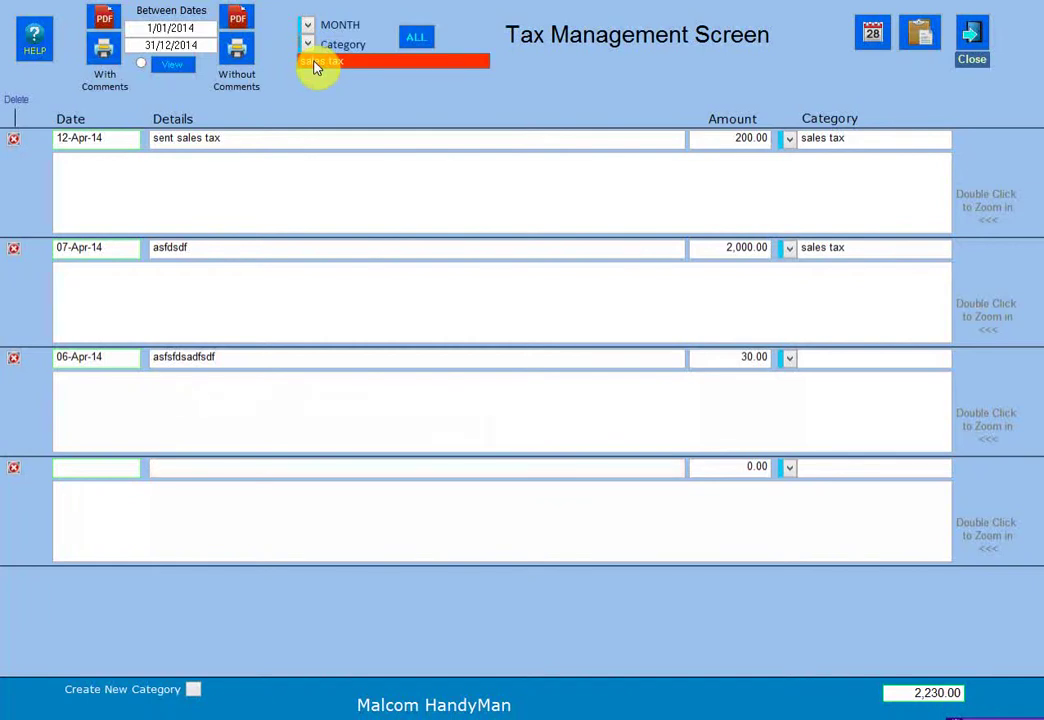
click(315, 63)
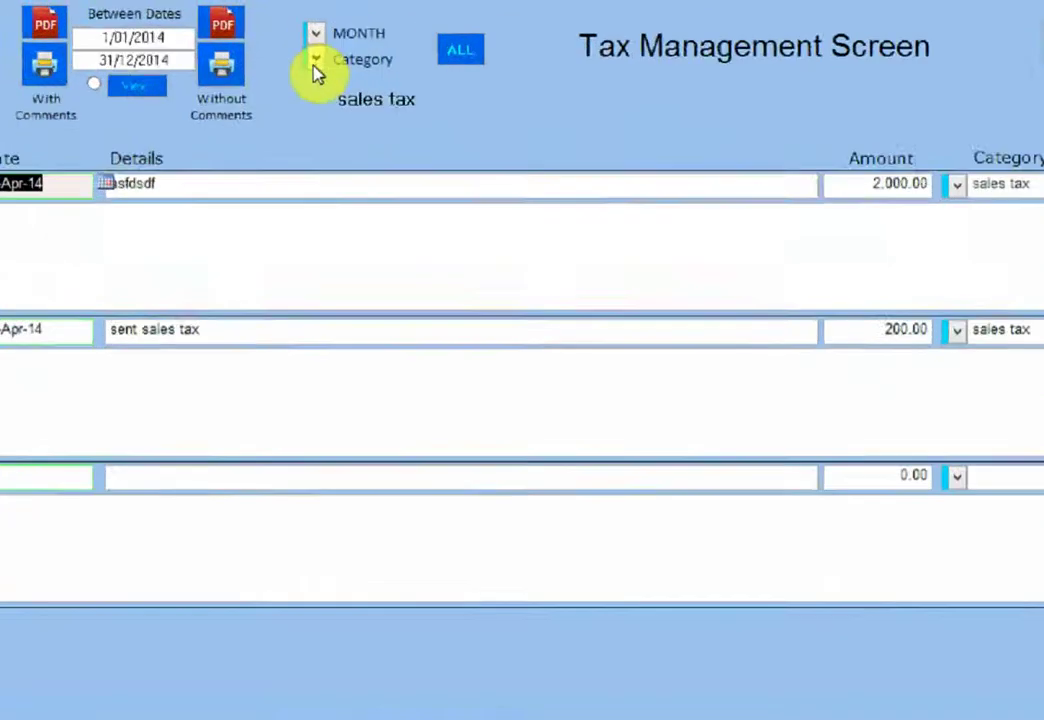
click(307, 45)
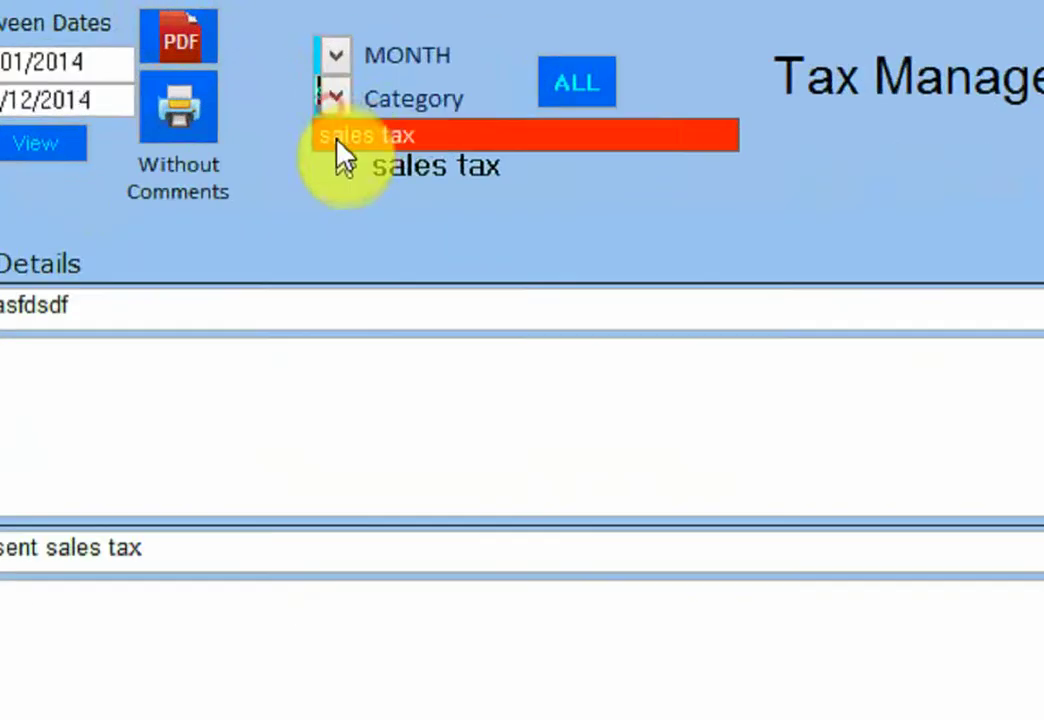
click(345, 137)
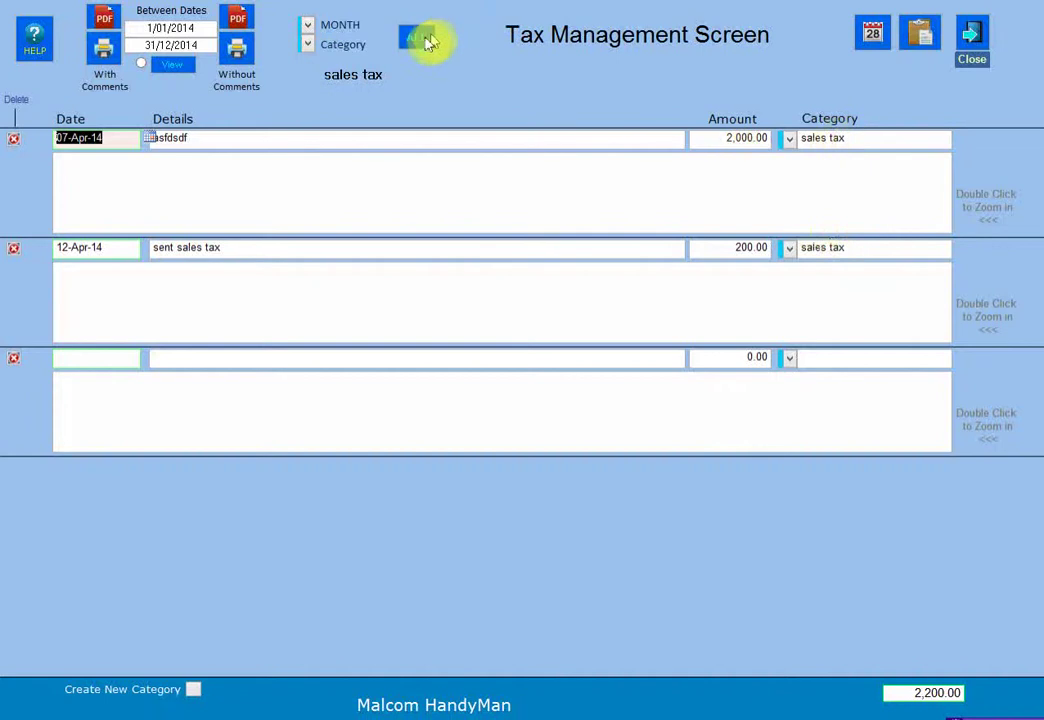
click(425, 40)
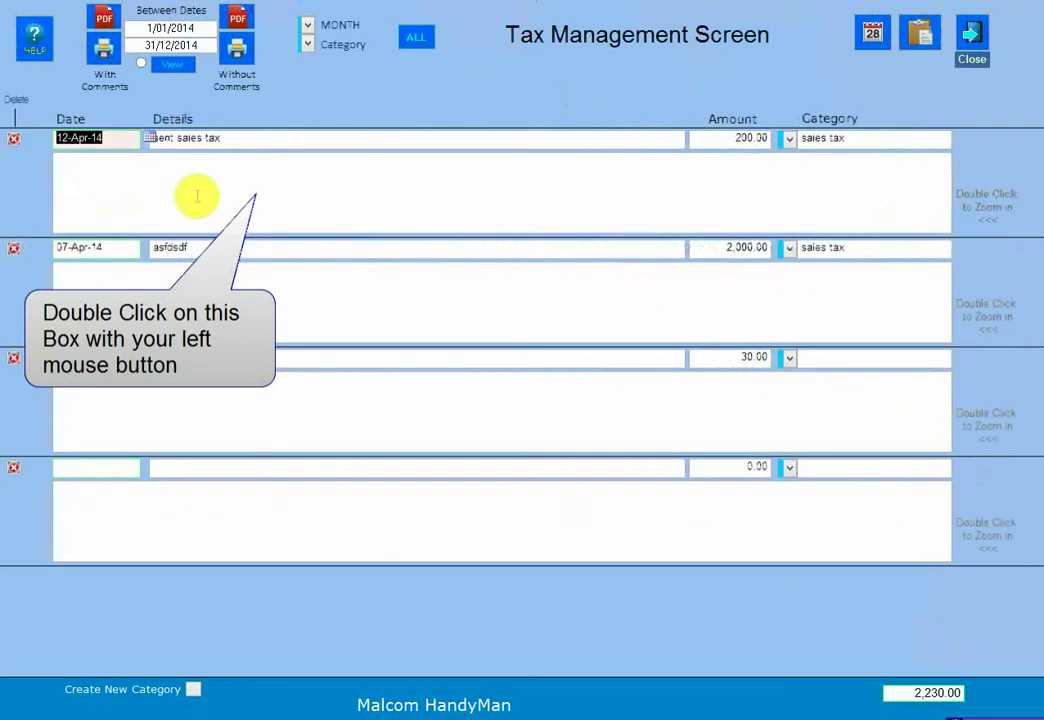
Step: Enter sample comment text on separate lines, such as "asdf", "sdf" and "dsf", for the 12-Apr-14 entry
click(196, 191)
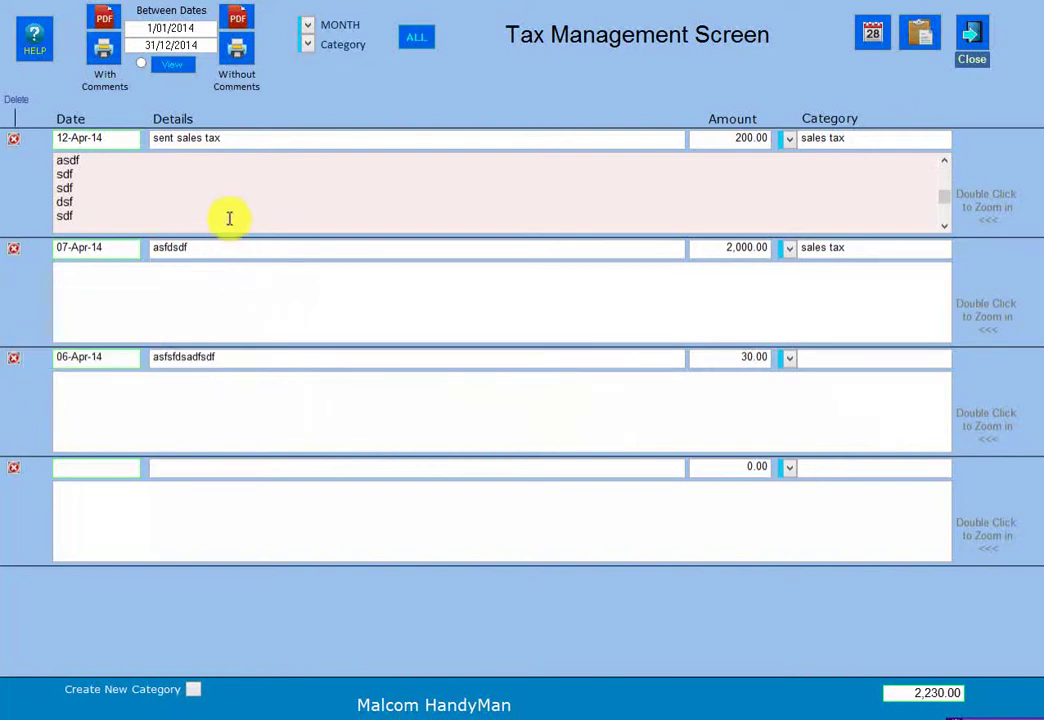
Step: Extend the 12-Apr-14 entry's comment in the enlarged Zoom In editor with lines ending in "sdfsadf ssadfsdf sdfsd sdfsdfsdfsdsdfdsfsdfds" and accept it
click(507, 138)
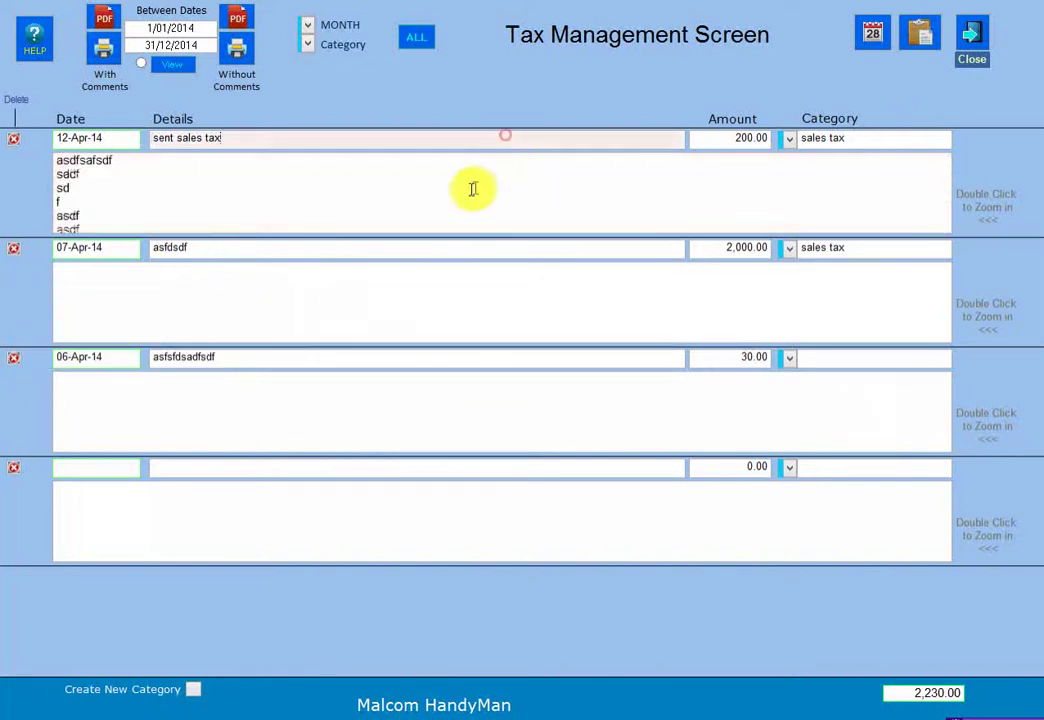
double_click(326, 190)
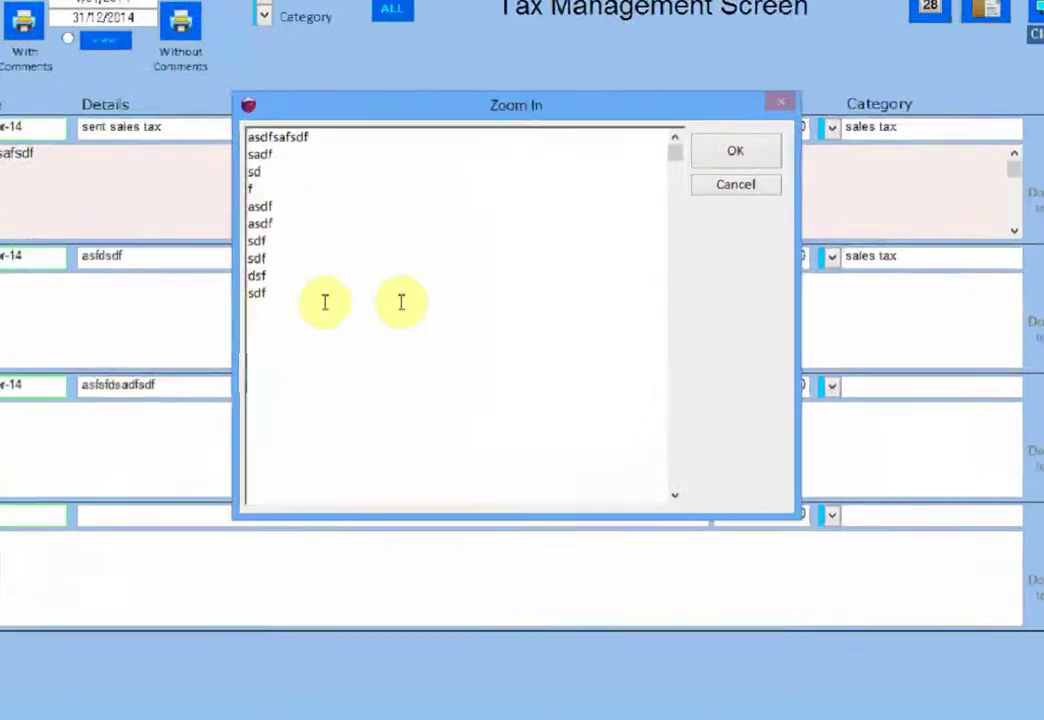
click(315, 294)
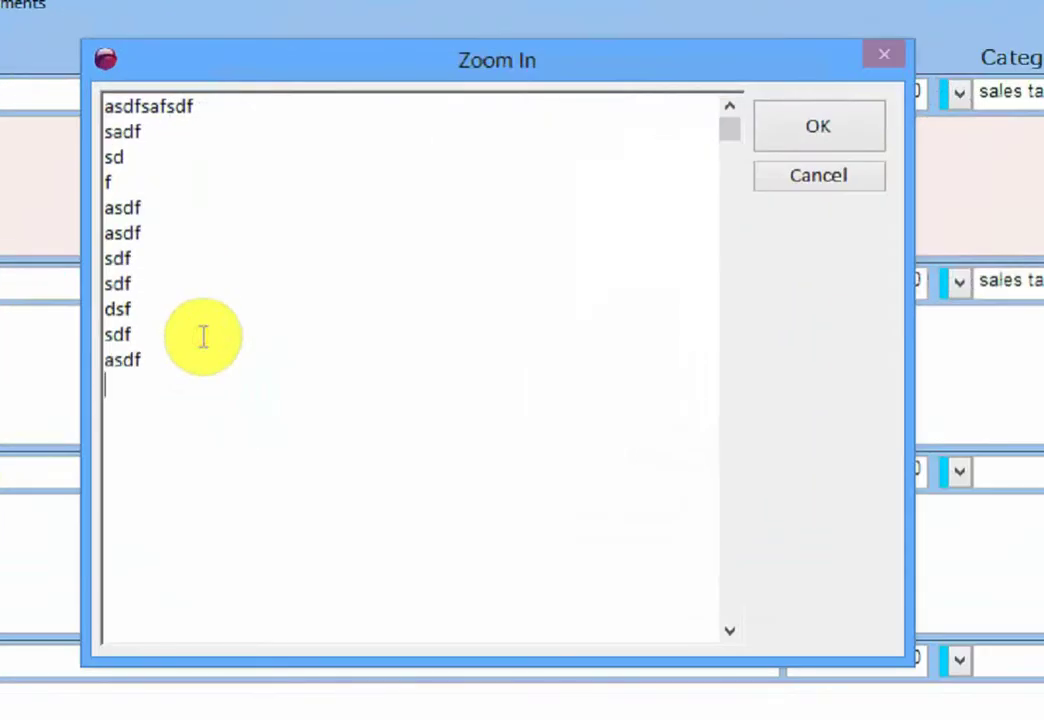
text(fsd sdfsdfsdfsdsdfdsfsdfds)
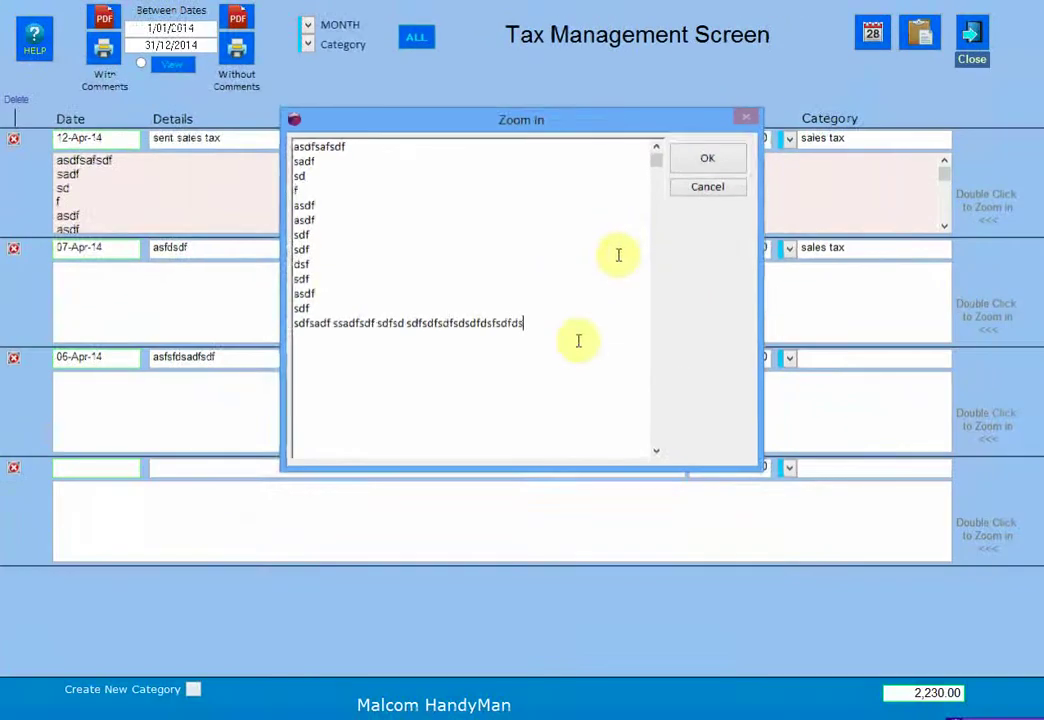
click(703, 160)
Step: View the 12-Apr-14 entry's full comment in the enlarged Zoom In window, then close that window
click(488, 193)
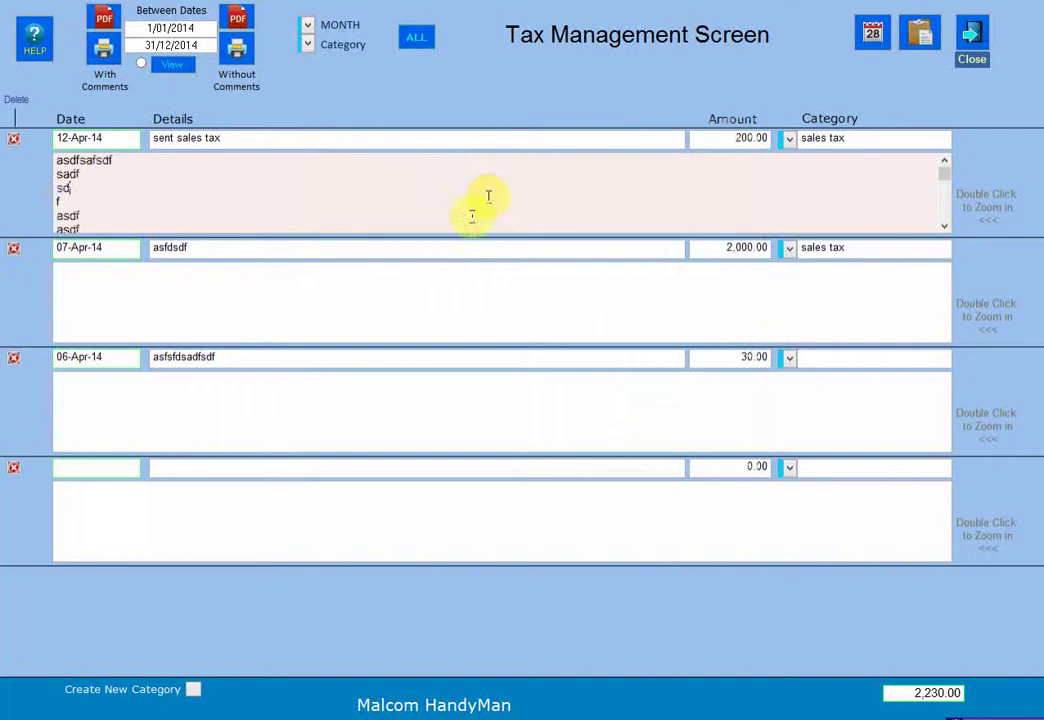
double_click(500, 188)
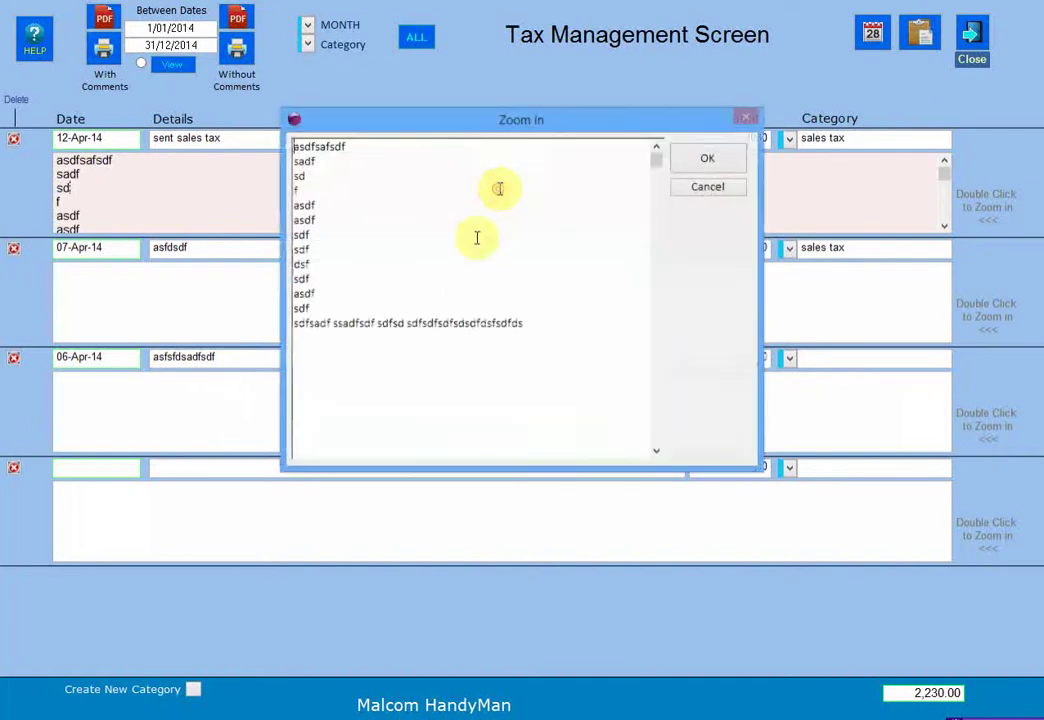
click(707, 165)
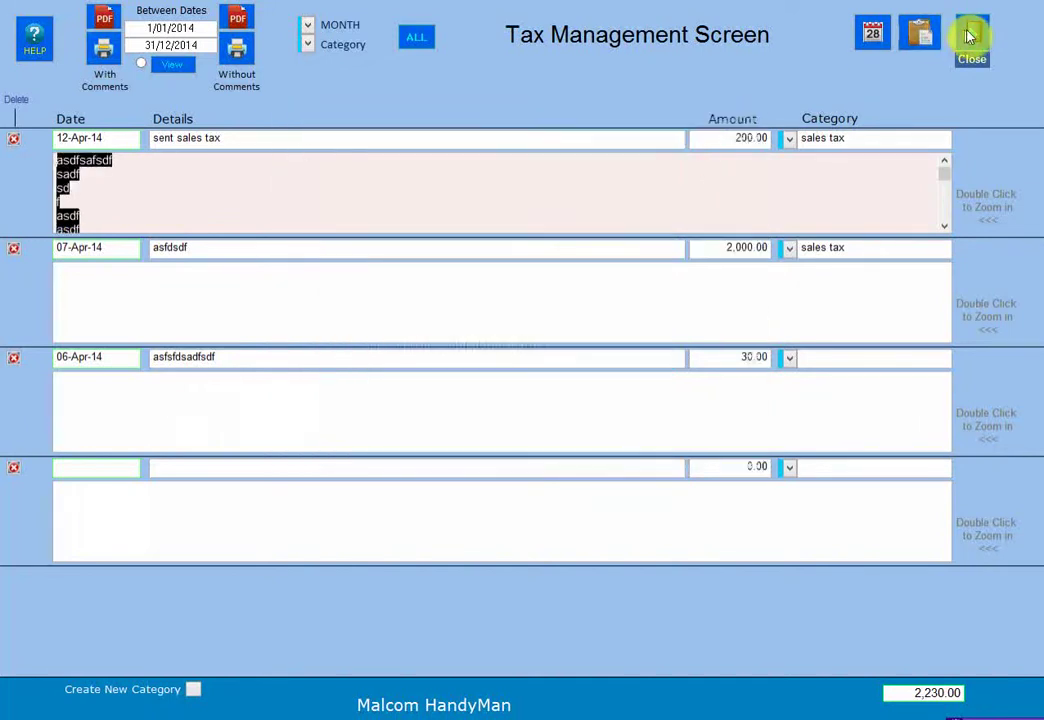
Step: Close and reopen the Tax Management screen, then view the 12-Apr-14 entry's saved comment in the enlarged Zoom In window
click(970, 36)
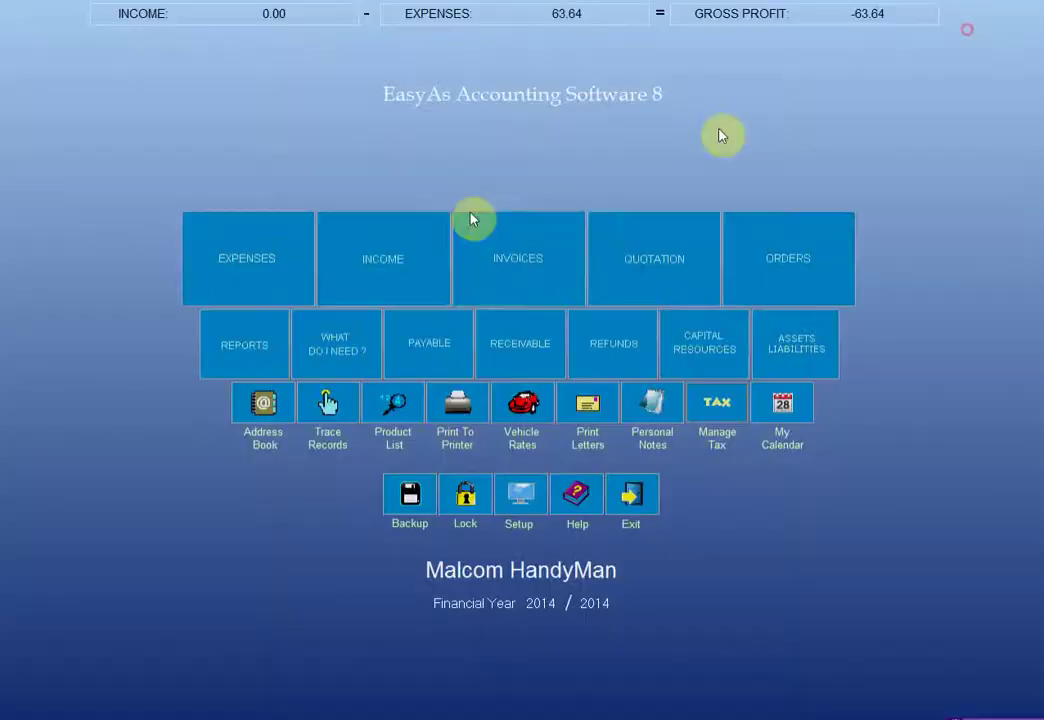
click(720, 410)
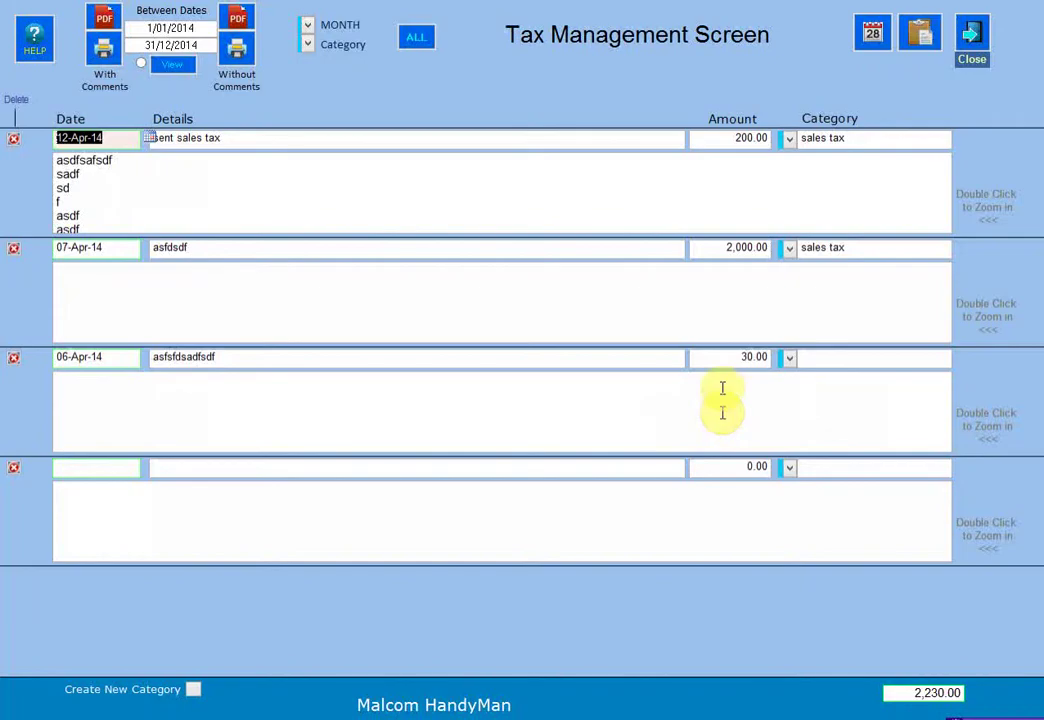
double_click(310, 200)
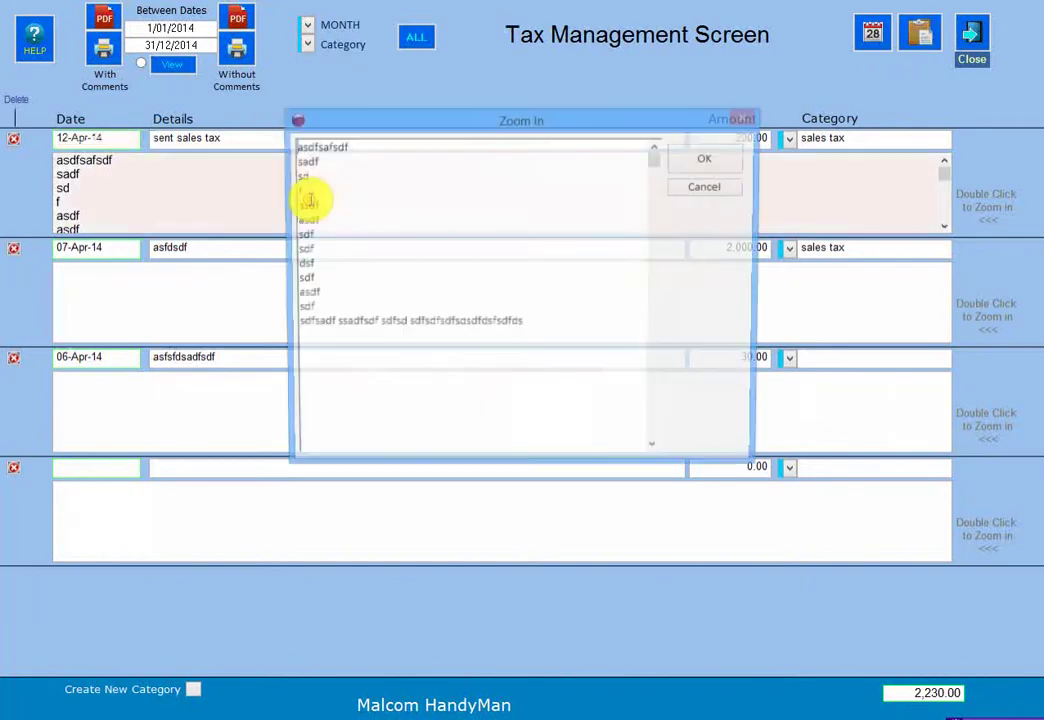